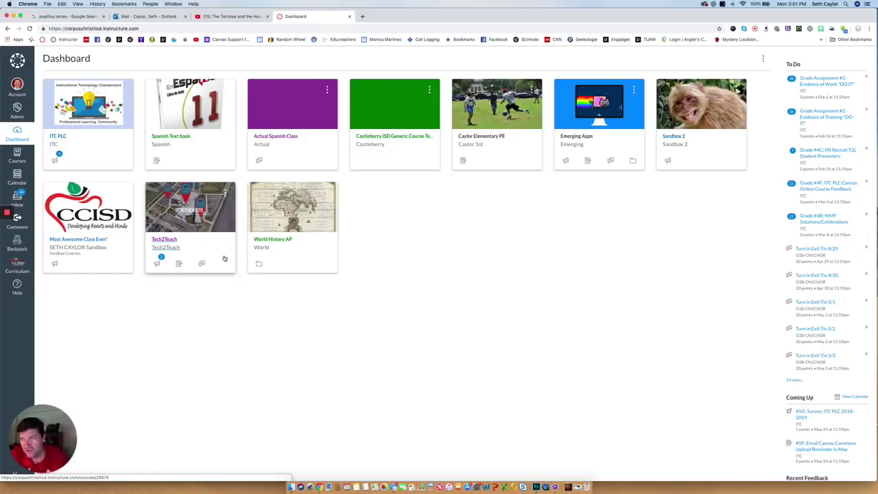
# - Start sharing the World History AP course to Commons from its settings and restrict the resource's use to Only Me
pyautogui.click(296, 218)
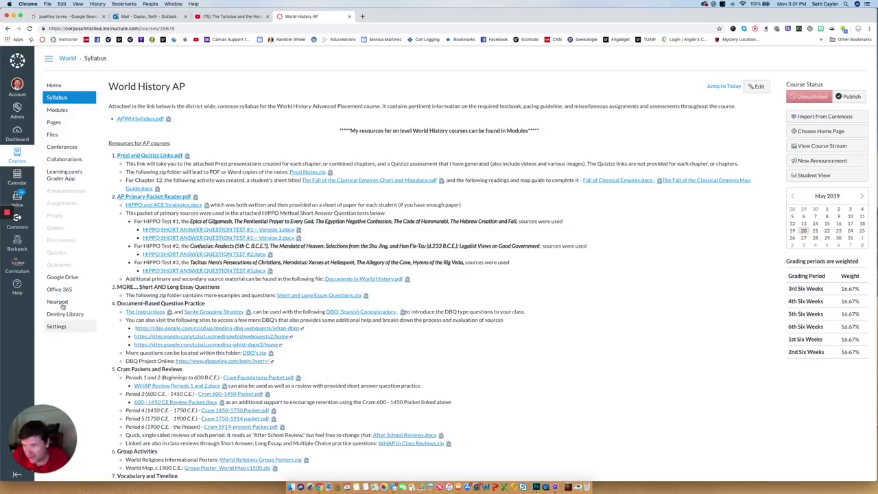
pyautogui.click(57, 327)
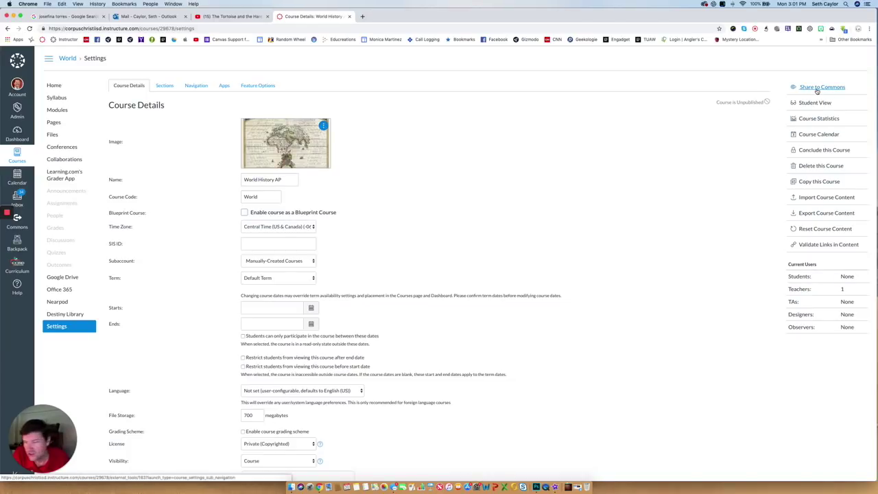
pyautogui.click(817, 89)
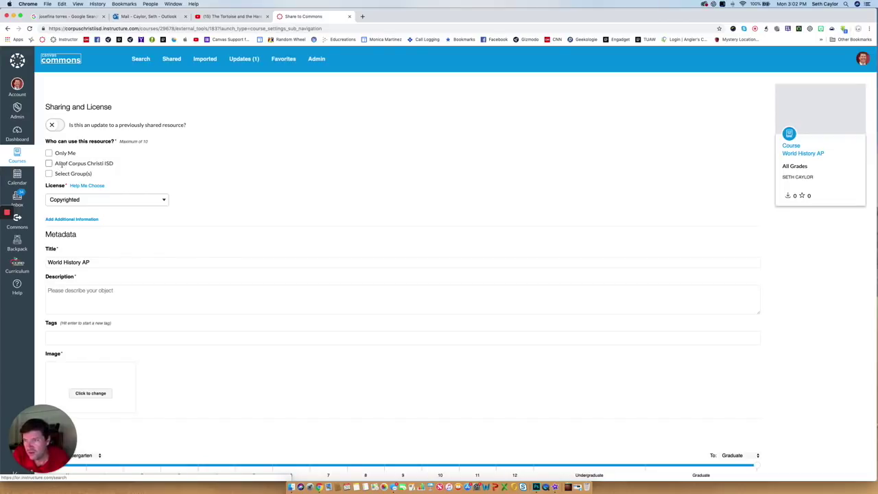
pyautogui.click(49, 153)
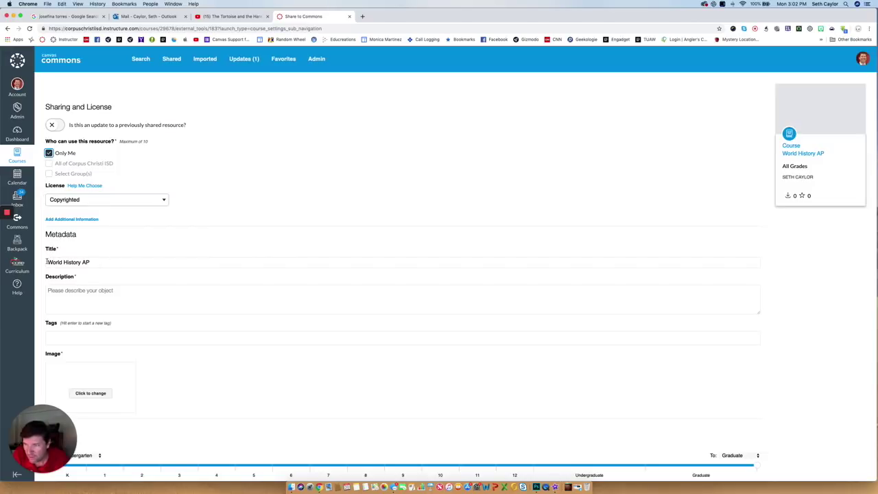
# - Set the resource title to the teacher's full name followed by "World History AP Miller HS Grade 11"
pyautogui.click(47, 262)
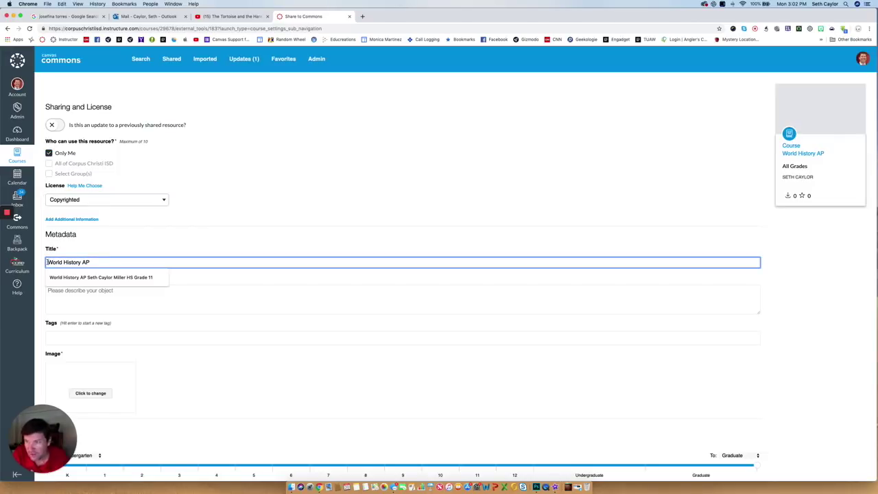
pyautogui.write('Seth ')
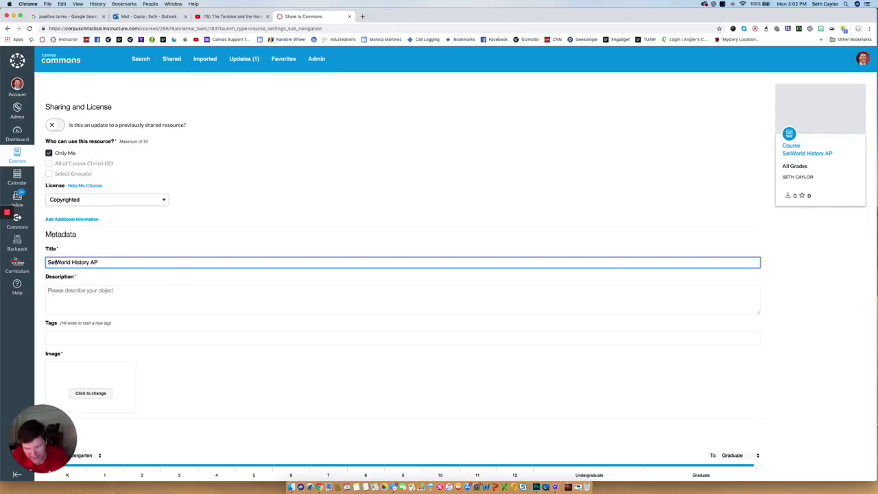
pyautogui.write('Caylor')
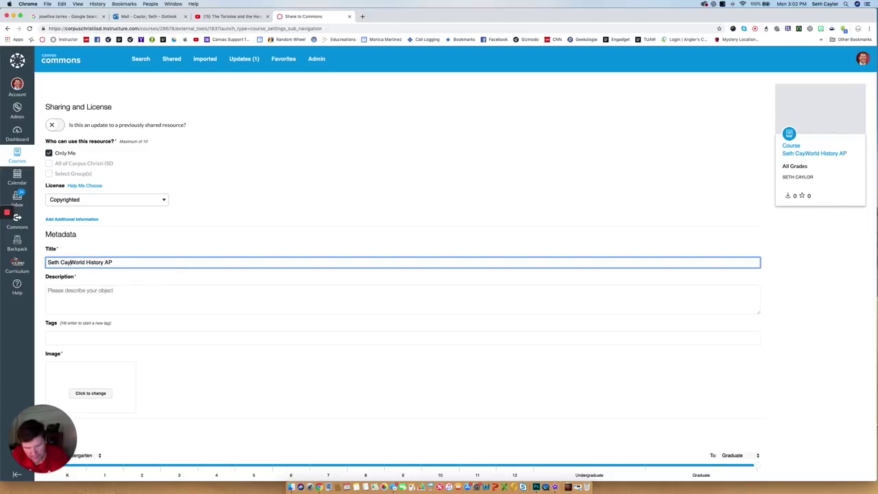
pyautogui.write(' World')
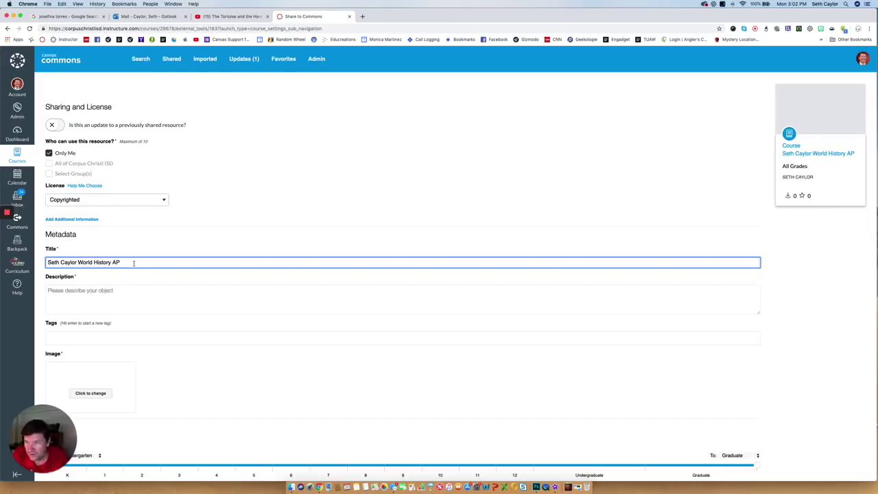
pyautogui.write(' History AP M')
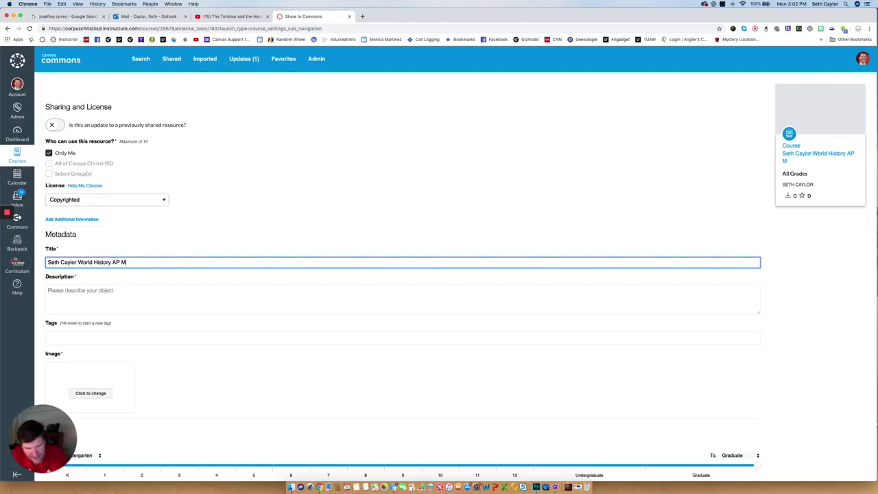
pyautogui.write('iller HS')
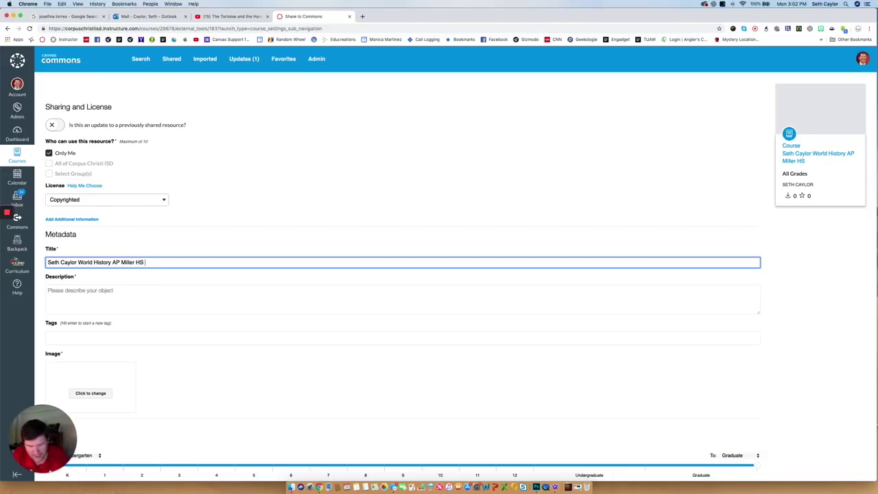
pyautogui.write(' Grade 11')
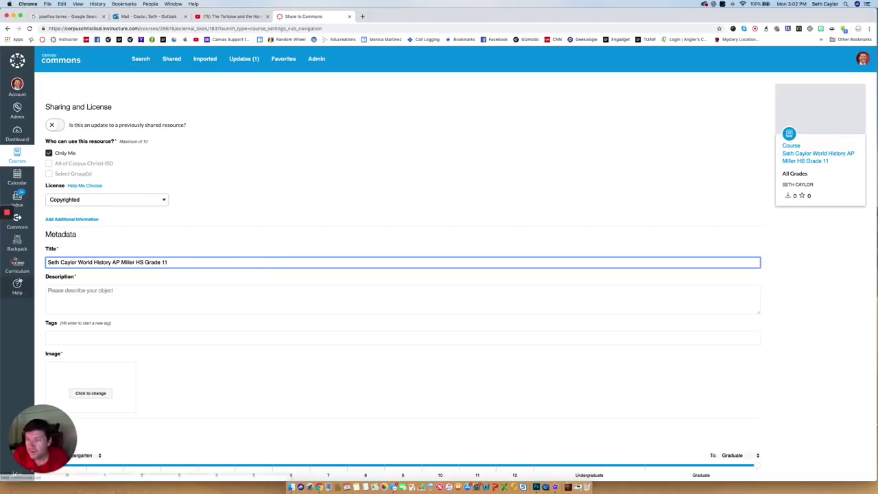
# - Enter "2018-2019 class for canvas" as the resource description
pyautogui.click(87, 297)
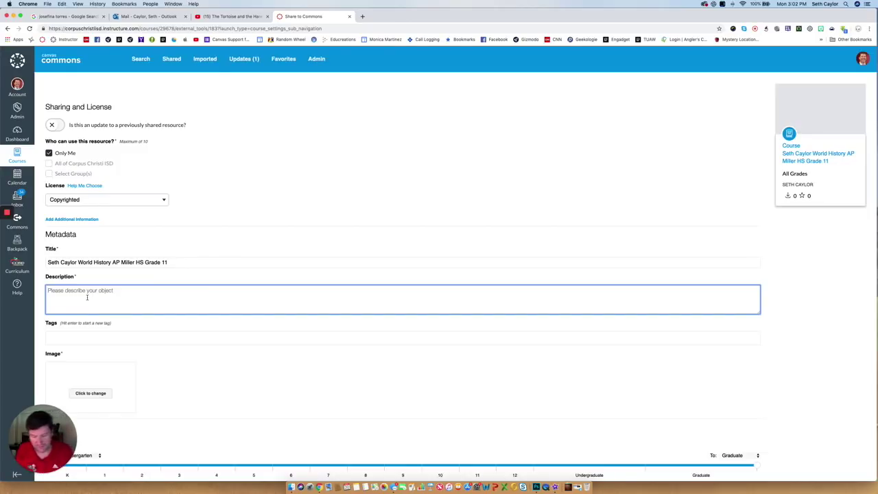
pyautogui.write('201')
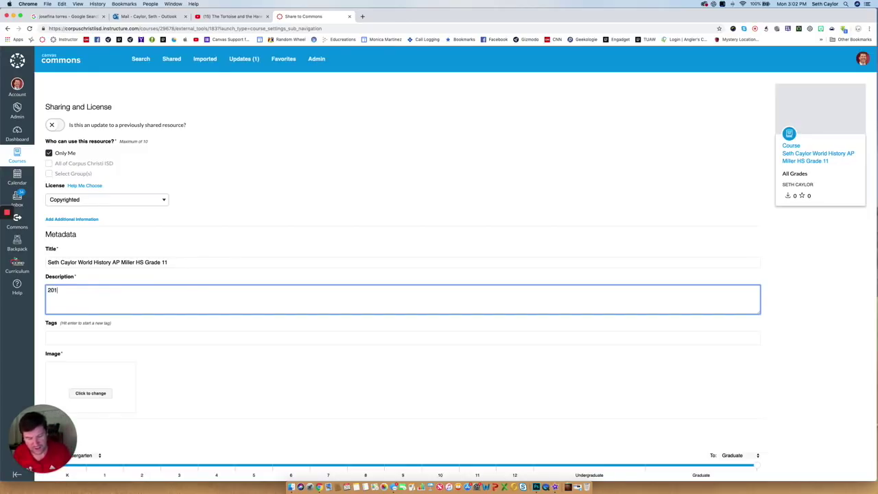
pyautogui.write('8-2019')
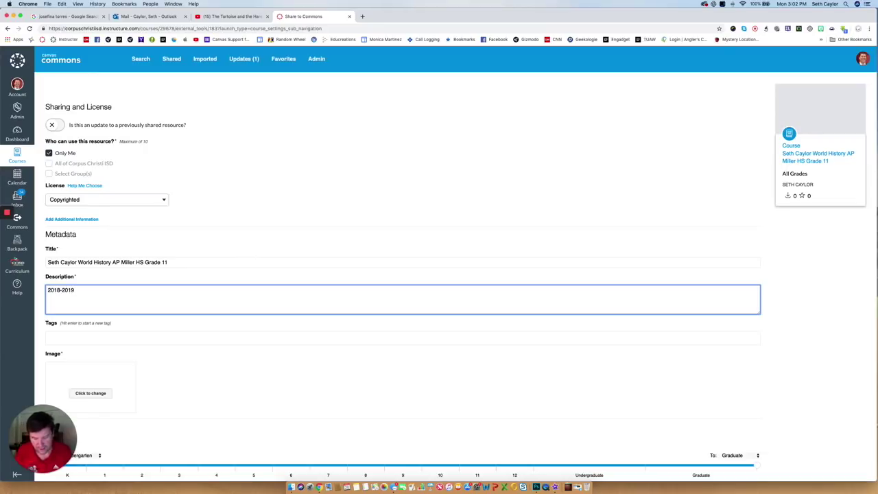
pyautogui.write(' class')
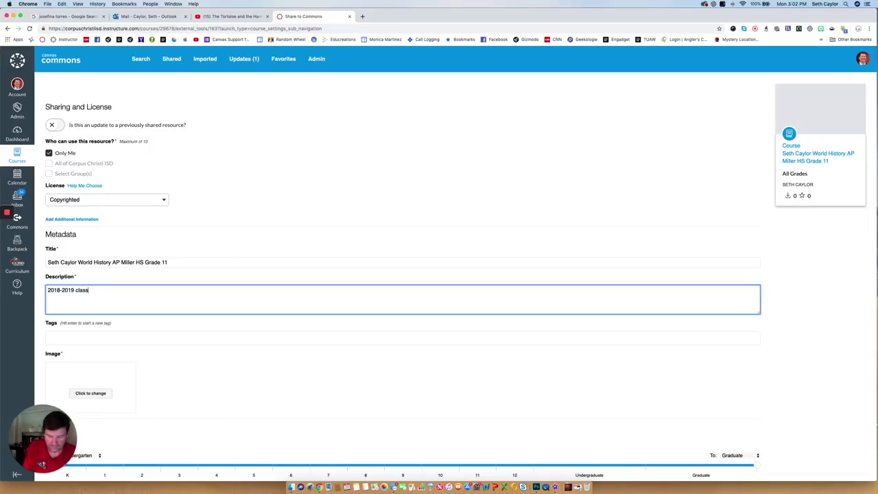
pyautogui.write(' for')
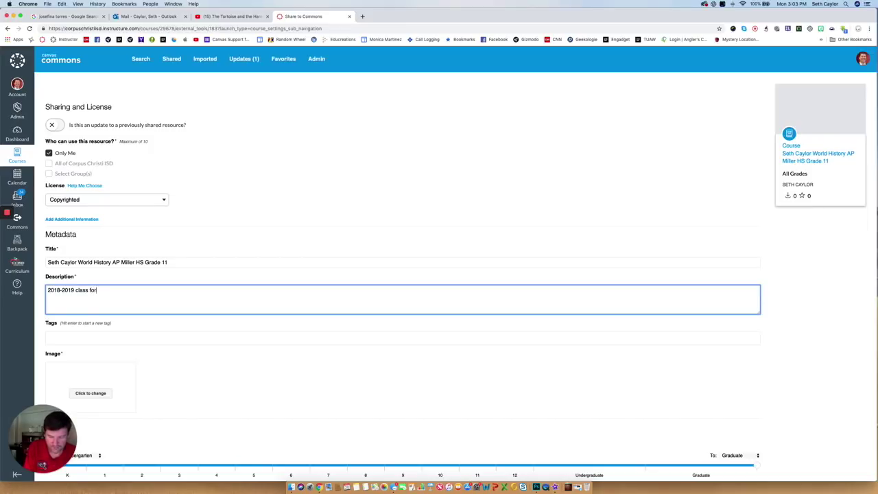
pyautogui.write(' canvas')
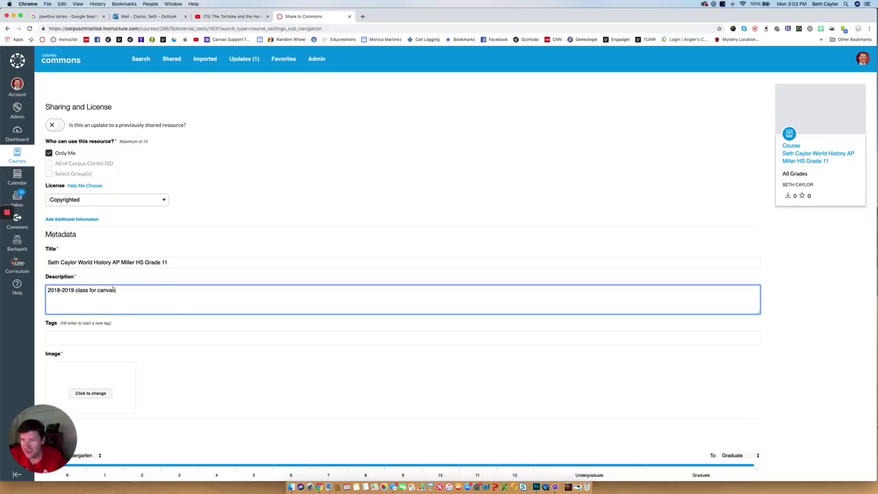
# - Add two tags to the resource: "WHAP" and the teacher's full name
pyautogui.click(77, 339)
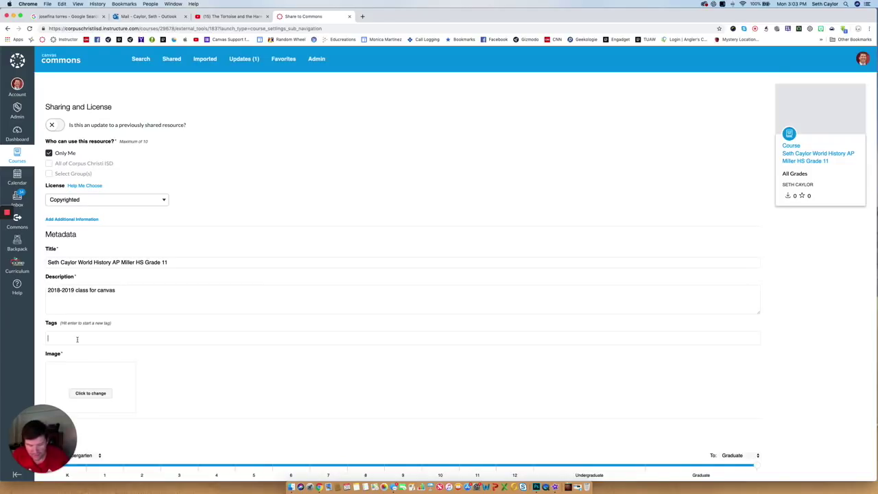
pyautogui.write('WH')
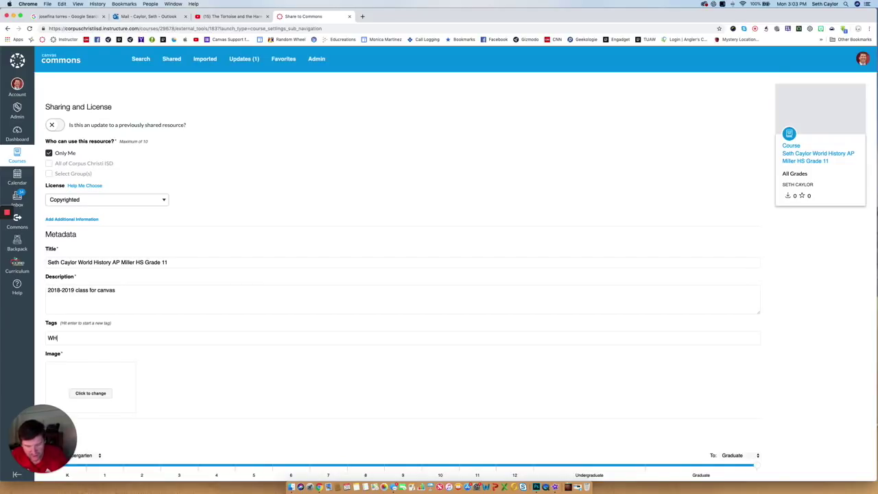
pyautogui.write('AP')
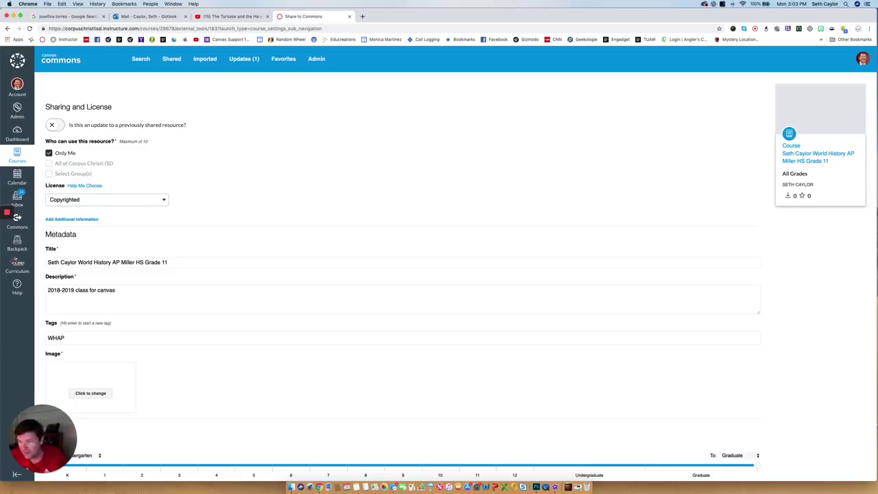
pyautogui.press('Return')
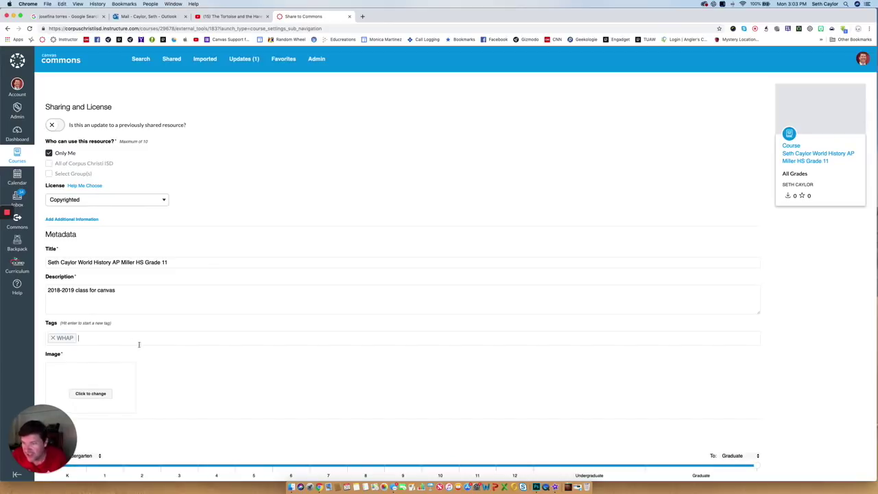
pyautogui.write('seth ')
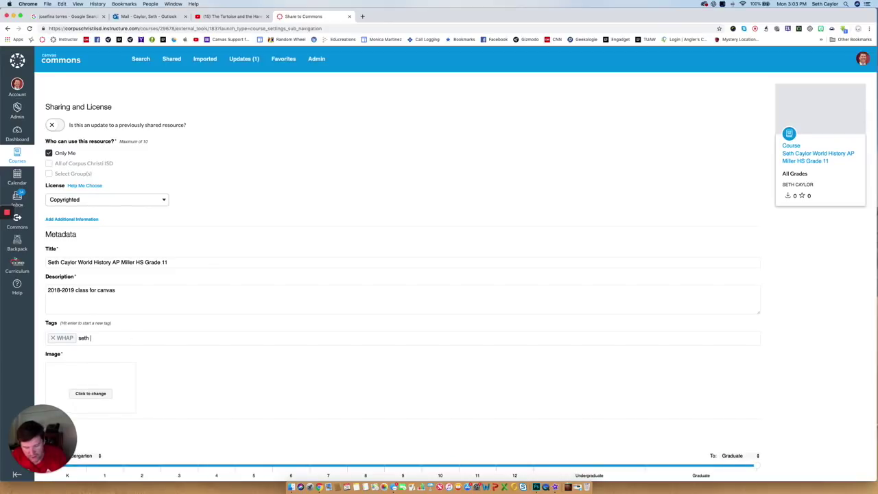
pyautogui.write('caylor')
pyautogui.press('Return')
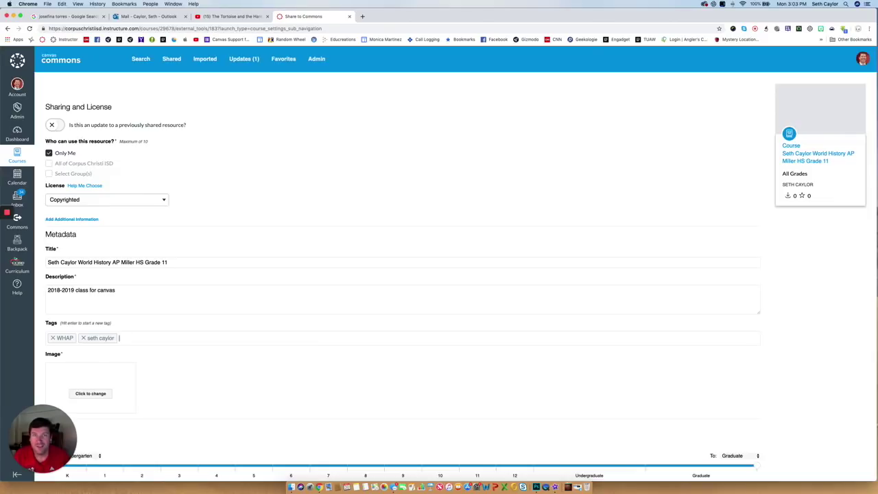
# - Choose the Flickr photo of a tree-lined road as the resource image
pyautogui.scroll(-2, 269, 373)
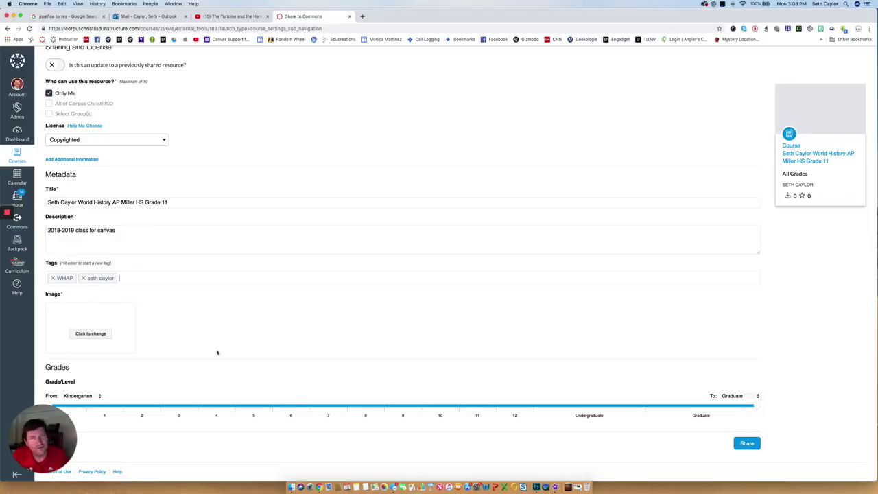
pyautogui.click(90, 334)
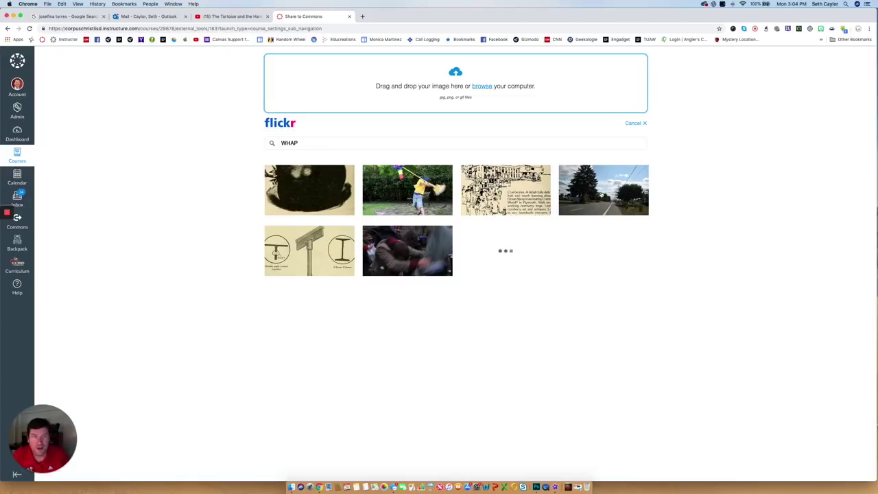
pyautogui.click(601, 192)
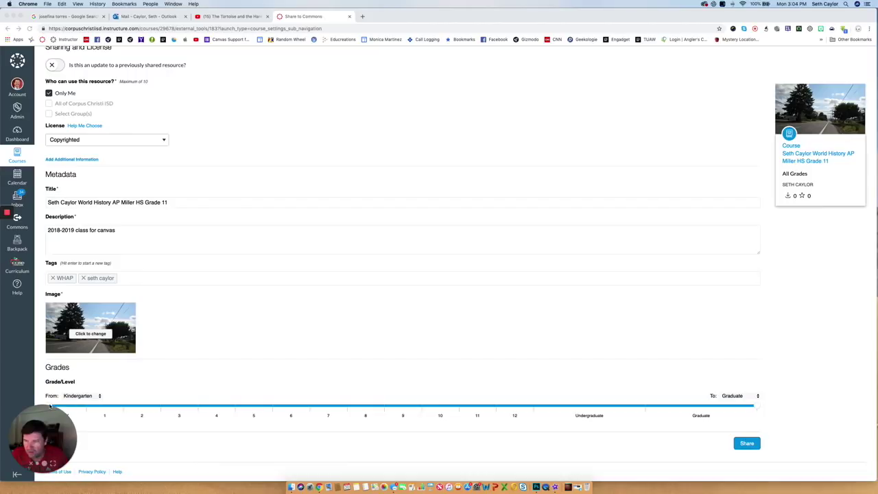
# - Set the resource's grade range from 9th grade to 12th grade
pyautogui.moveTo(49, 406); pyautogui.dragTo(818, 314)
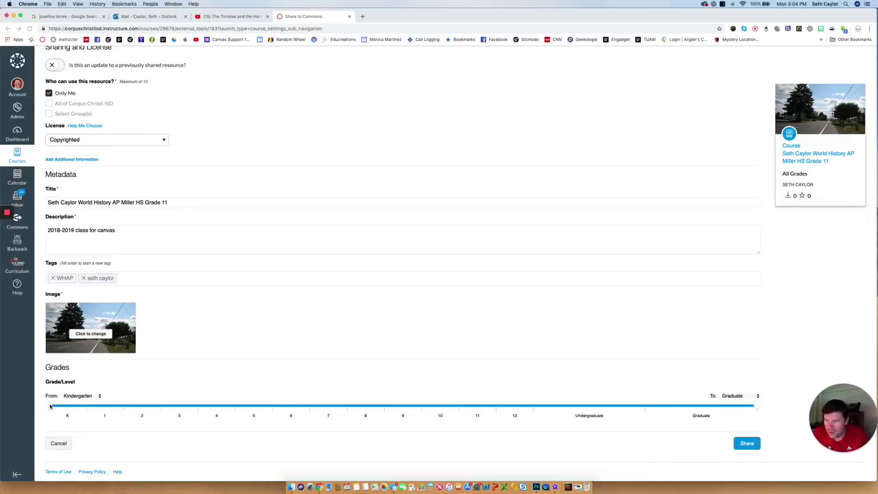
pyautogui.click(167, 410)
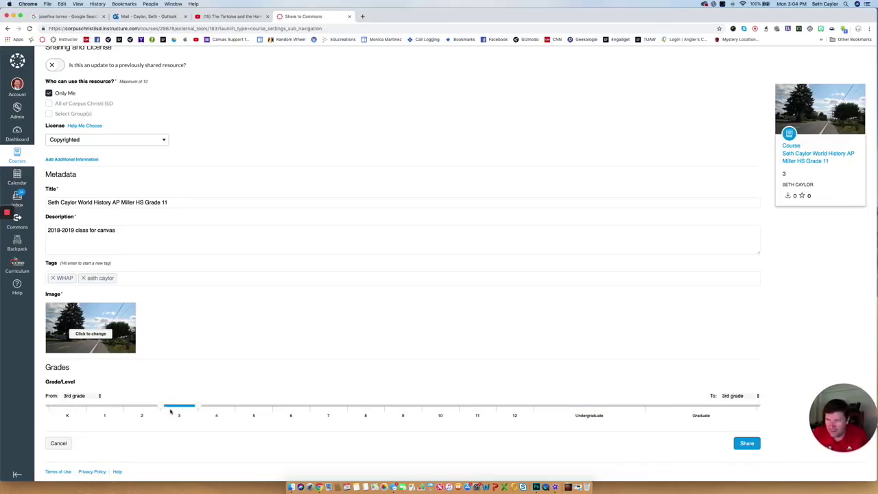
pyautogui.moveTo(198, 410); pyautogui.dragTo(548, 414)
pyautogui.moveTo(165, 407); pyautogui.dragTo(385, 409)
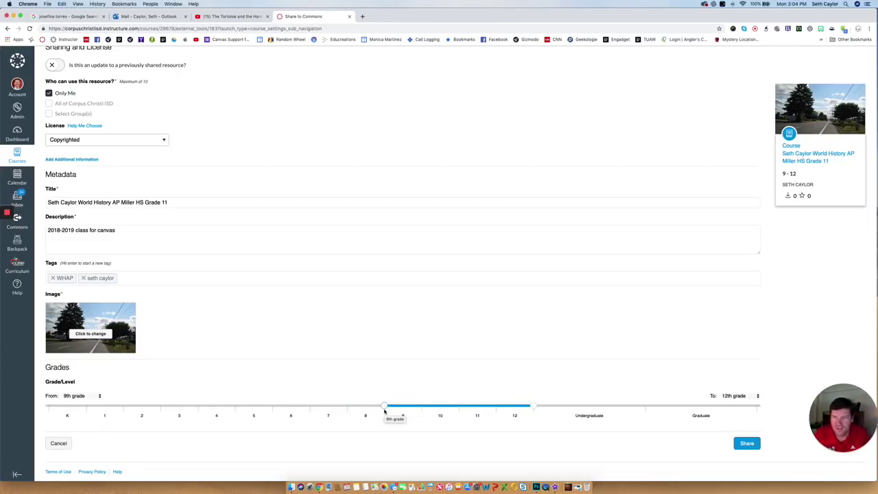
# - Review the completed sharing details and share the course to Commons
pyautogui.scroll(2, 349, 308)
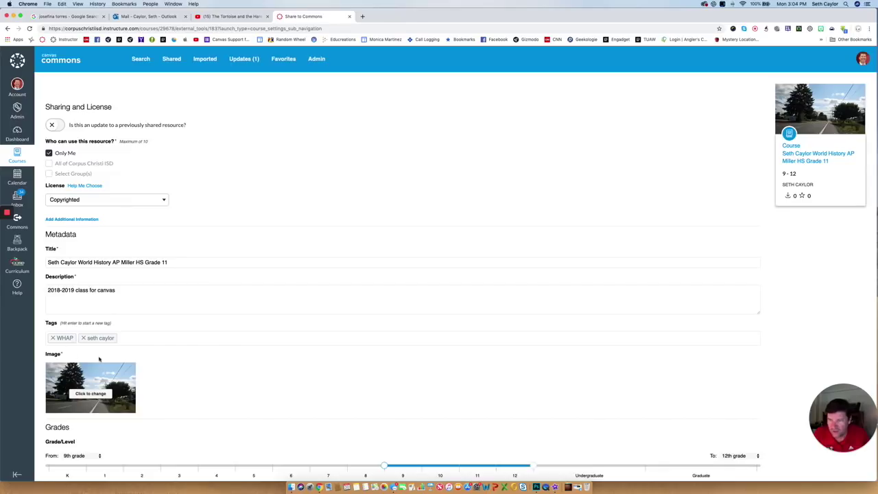
pyautogui.scroll(-3, 137, 408)
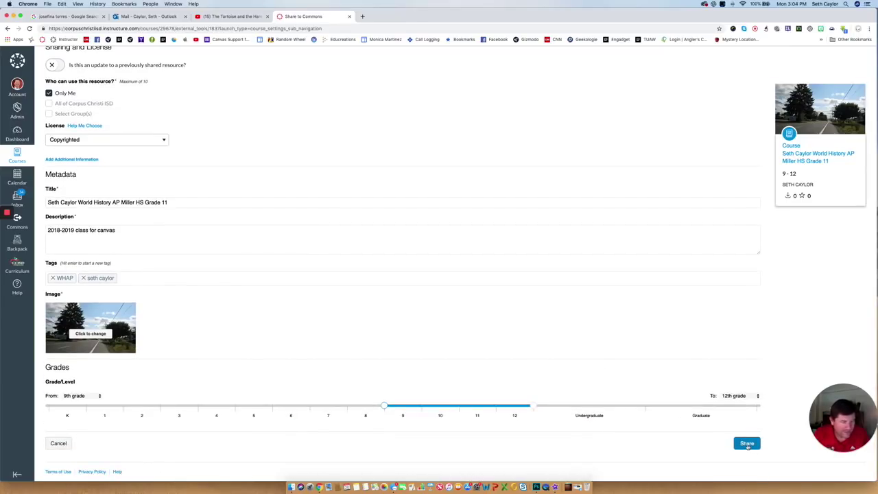
pyautogui.click(747, 444)
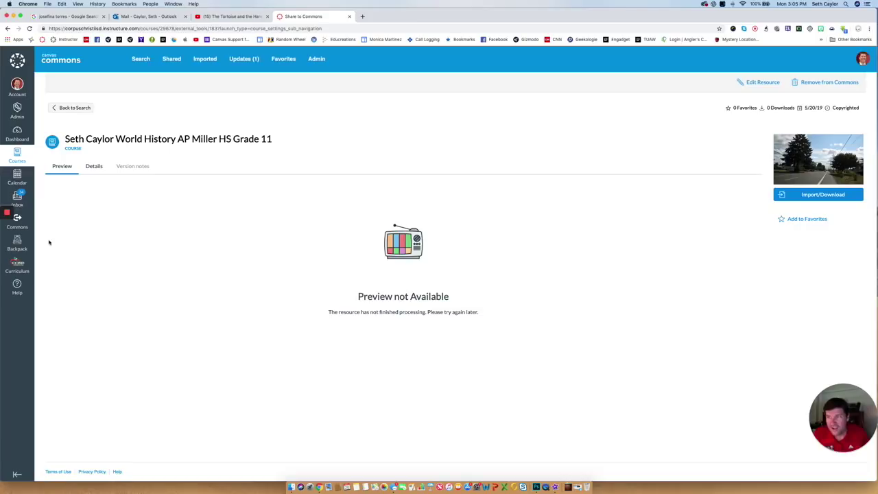
# - Open Commons and search it for the teacher's full name
pyautogui.click(19, 220)
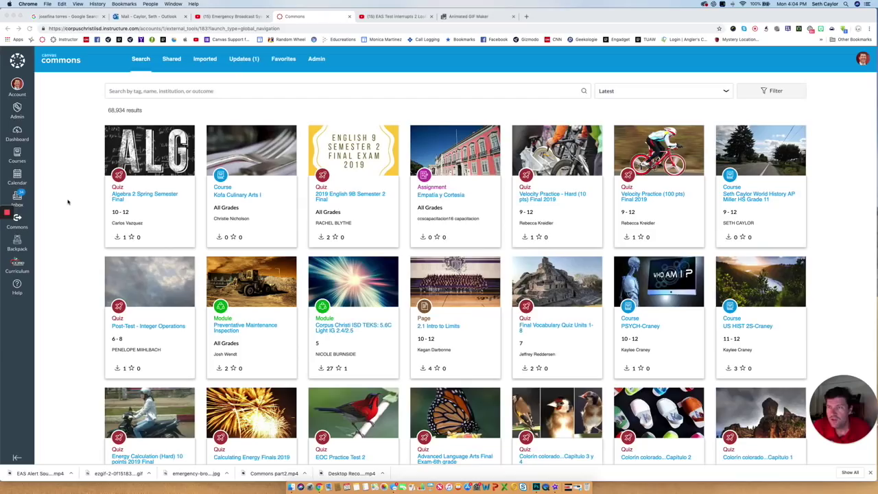
pyautogui.click(155, 92)
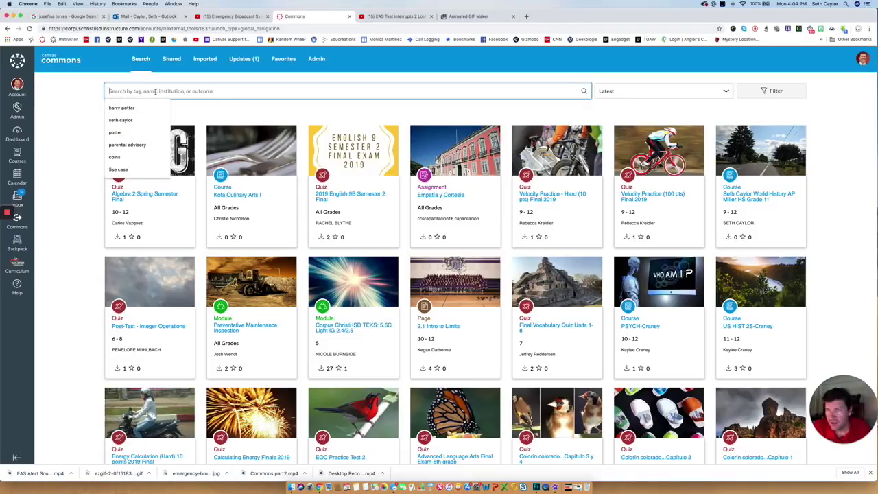
pyautogui.write('s')
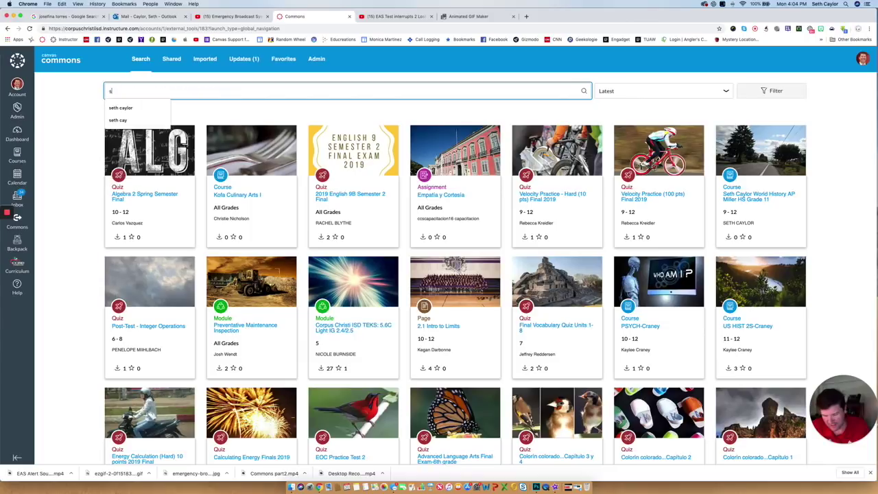
pyautogui.write('eth')
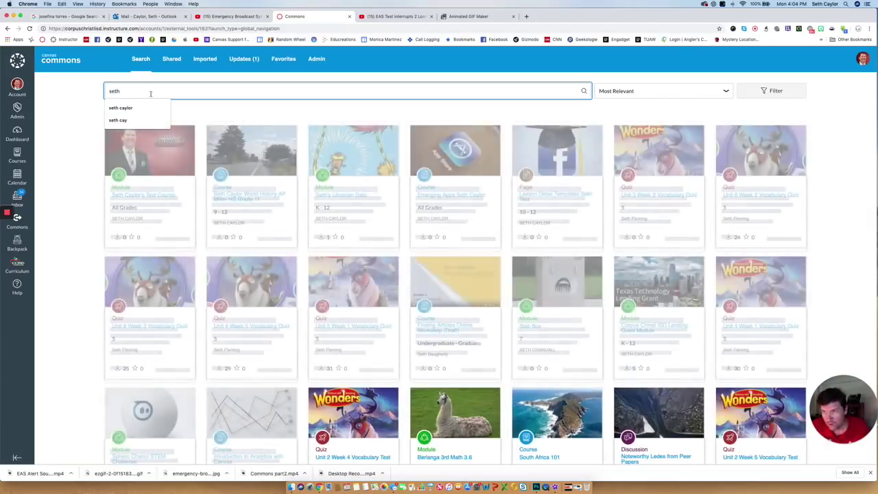
pyautogui.click(122, 108)
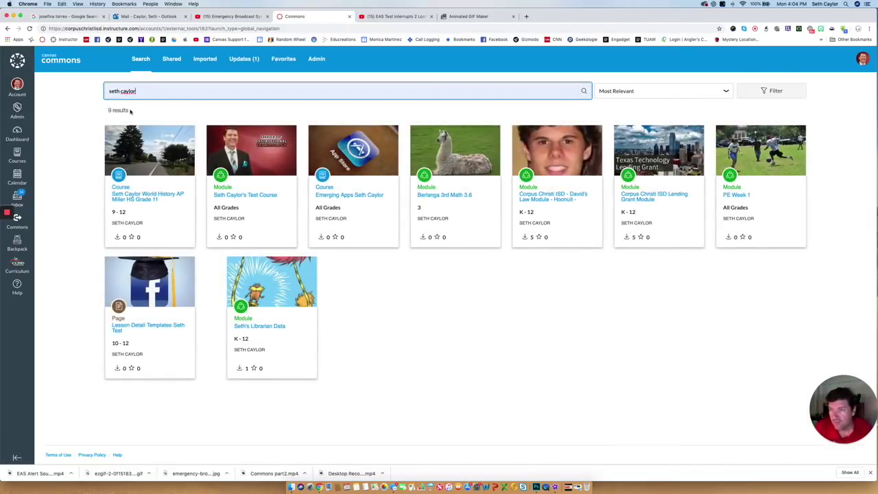
# - Open the World History AP course from the results and review its details and its preview of pages, files, assignments and modules
pyautogui.click(142, 198)
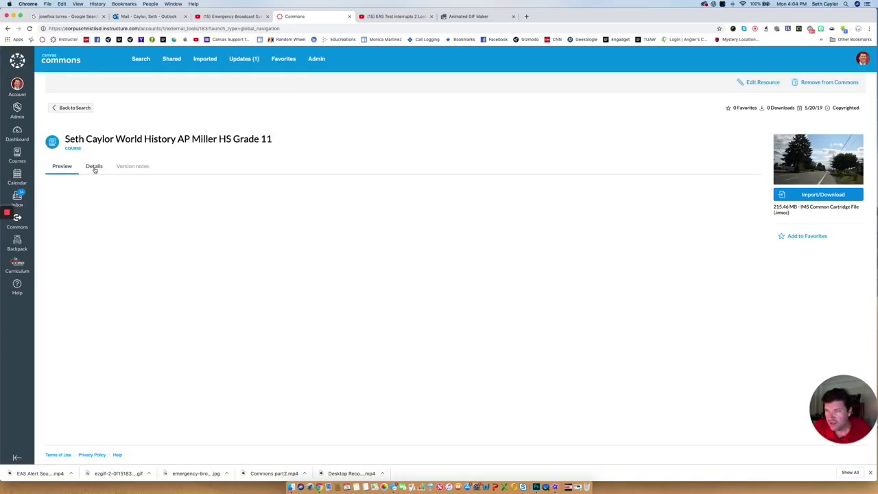
pyautogui.click(95, 168)
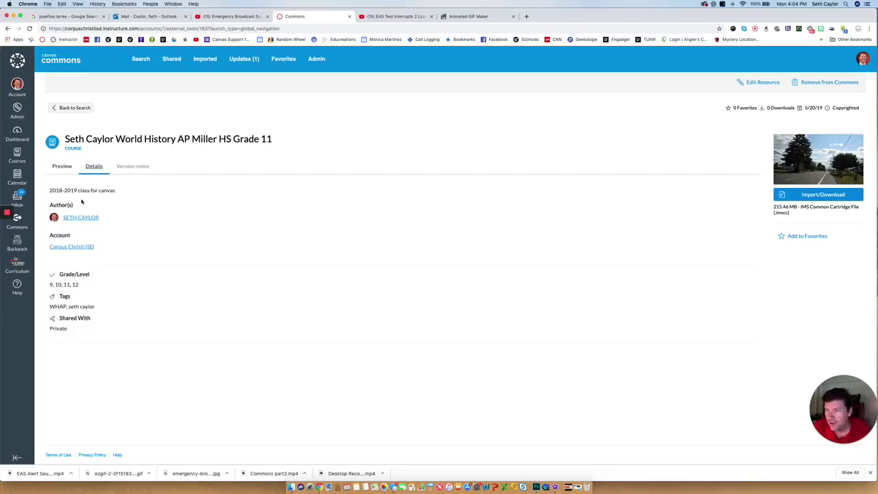
pyautogui.click(63, 168)
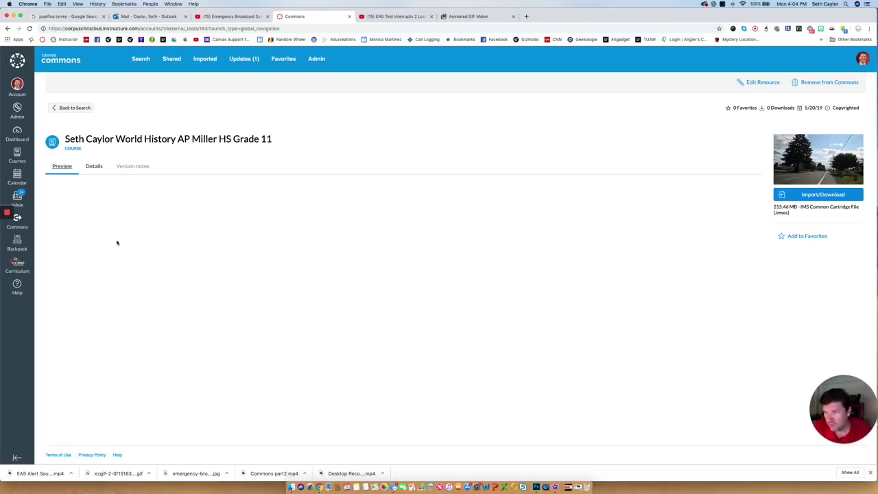
pyautogui.click(74, 214)
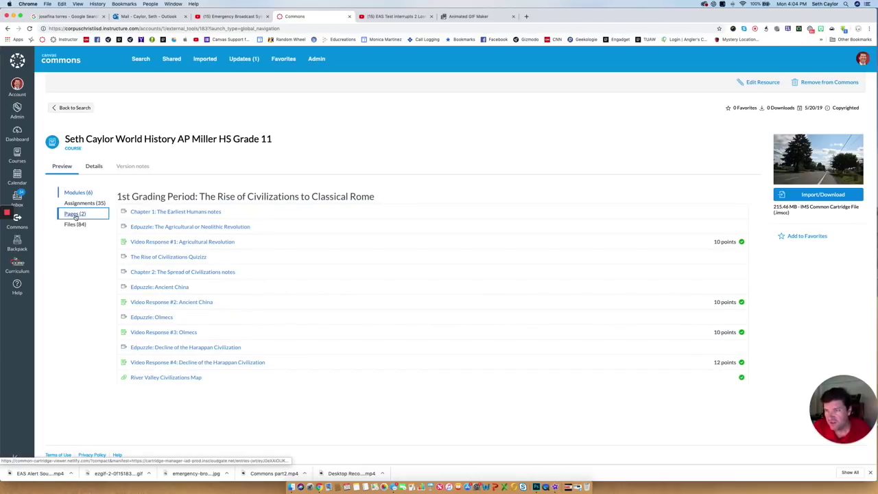
pyautogui.click(75, 225)
pyautogui.click(75, 203)
pyautogui.click(77, 192)
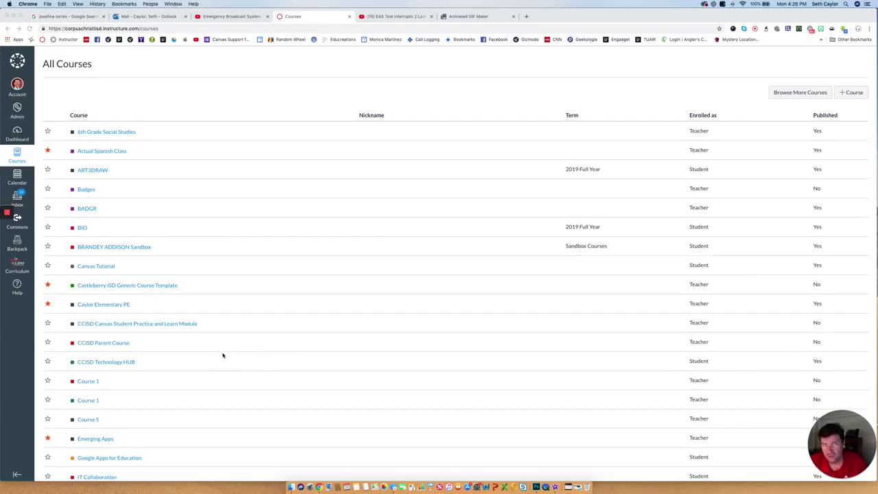
pyautogui.scroll(-15, 148, 377)
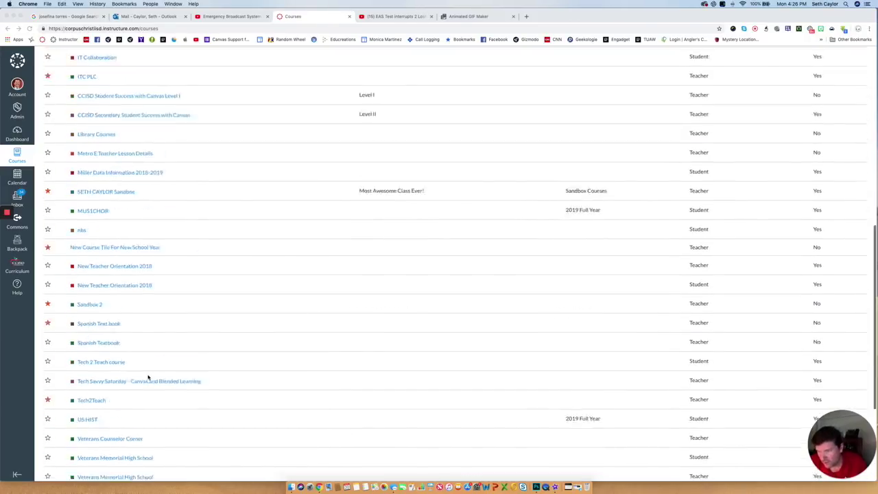
pyautogui.scroll(13, 148, 377)
pyautogui.scroll(5, 148, 377)
pyautogui.scroll(-15, 157, 371)
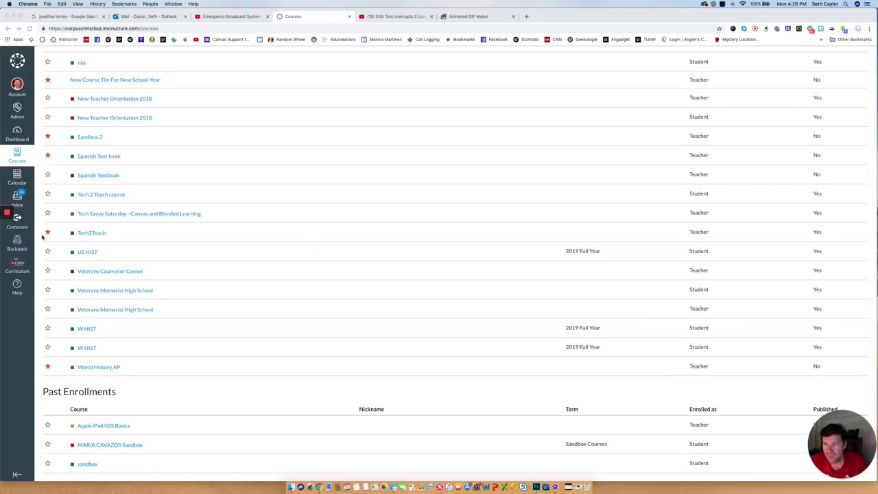
# - Start a content import in the course New Course Tile For New School Year with the content type Copy a Canvas Course
pyautogui.click(17, 133)
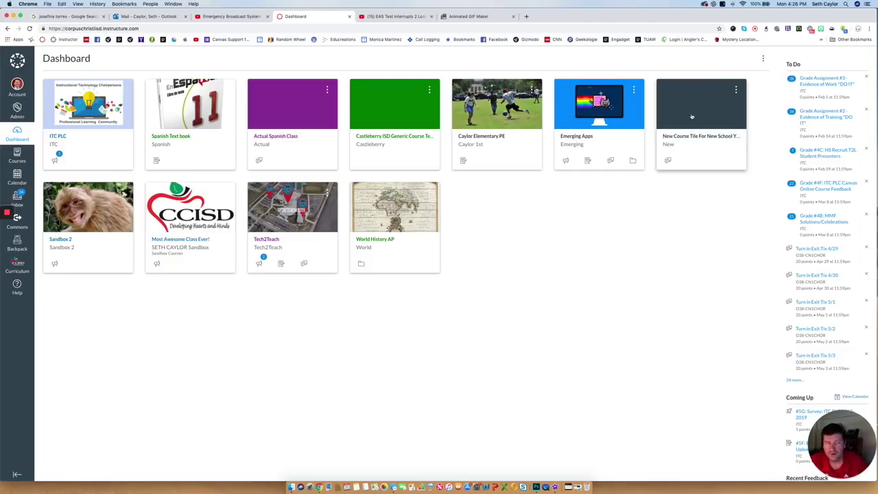
pyautogui.click(698, 120)
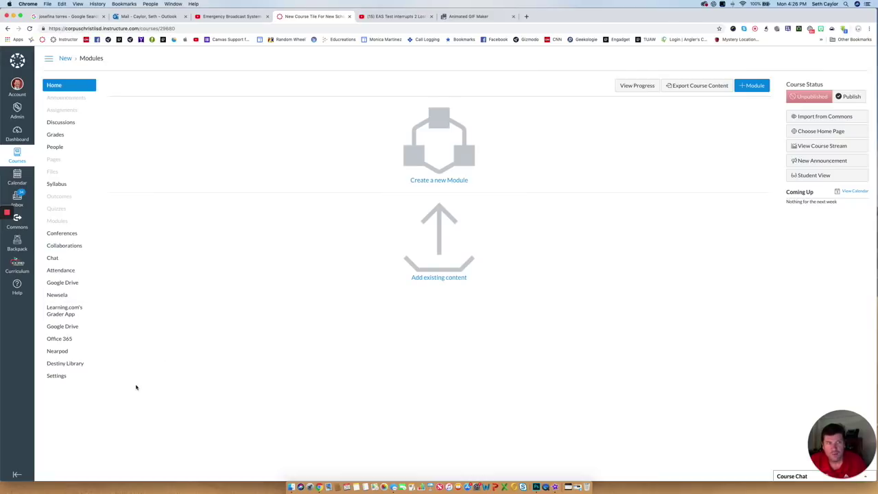
pyautogui.click(57, 377)
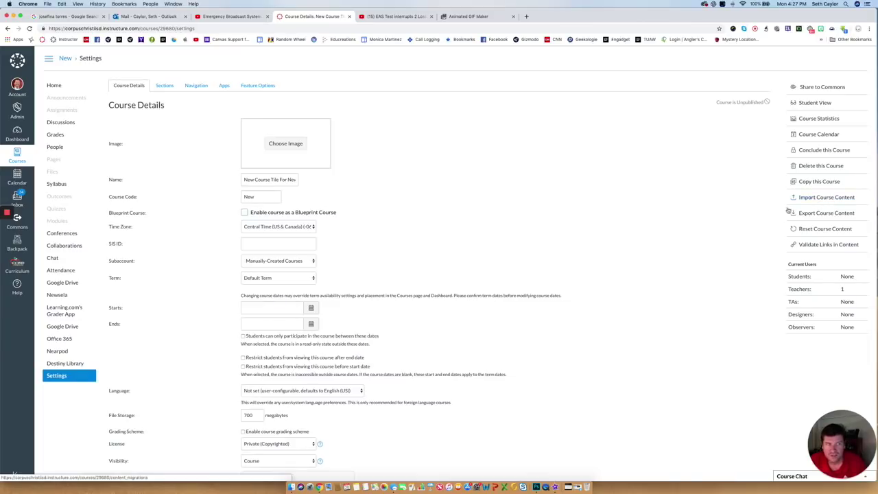
pyautogui.click(814, 198)
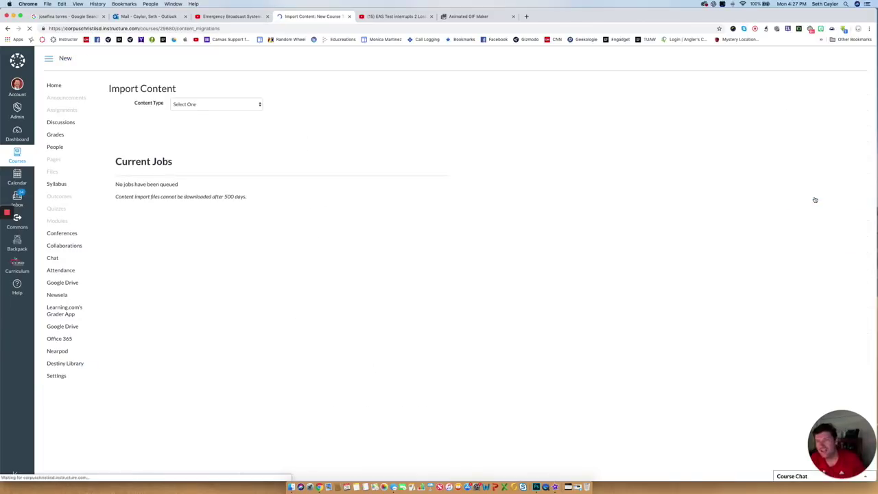
pyautogui.click(261, 107)
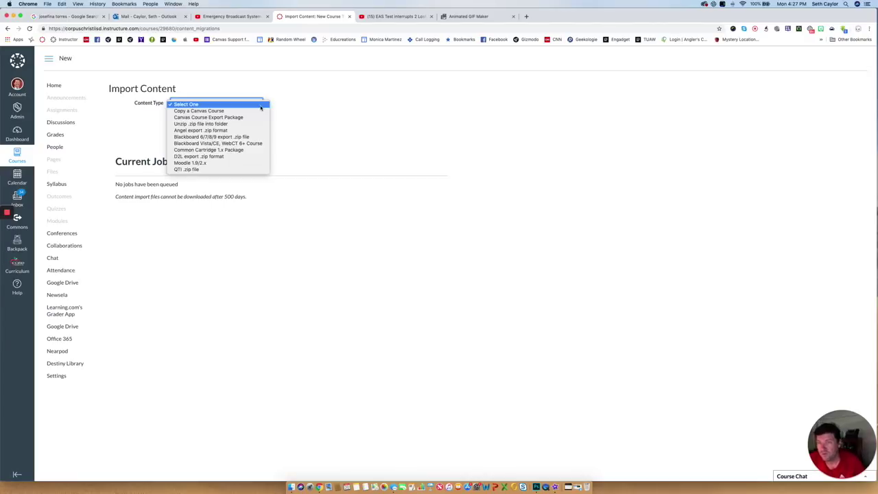
pyautogui.click(183, 111)
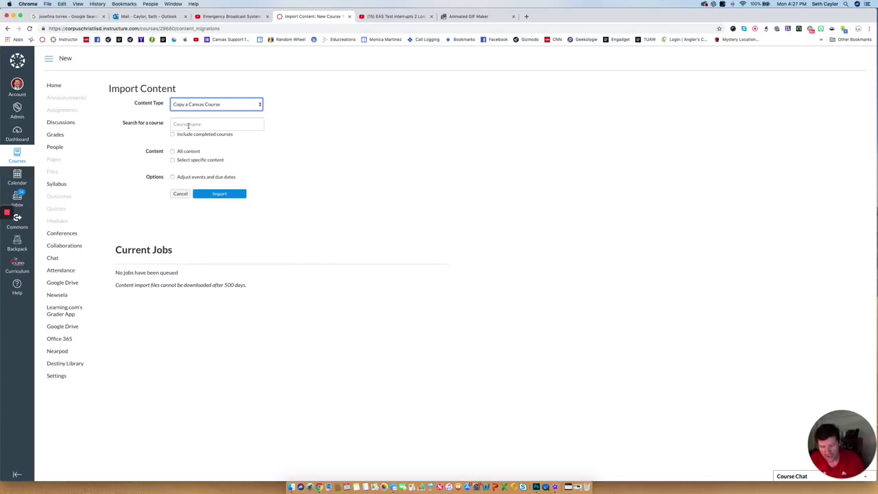
# - Search for "emerging" and choose the Emerging Apps course as the source to copy from
pyautogui.click(188, 125)
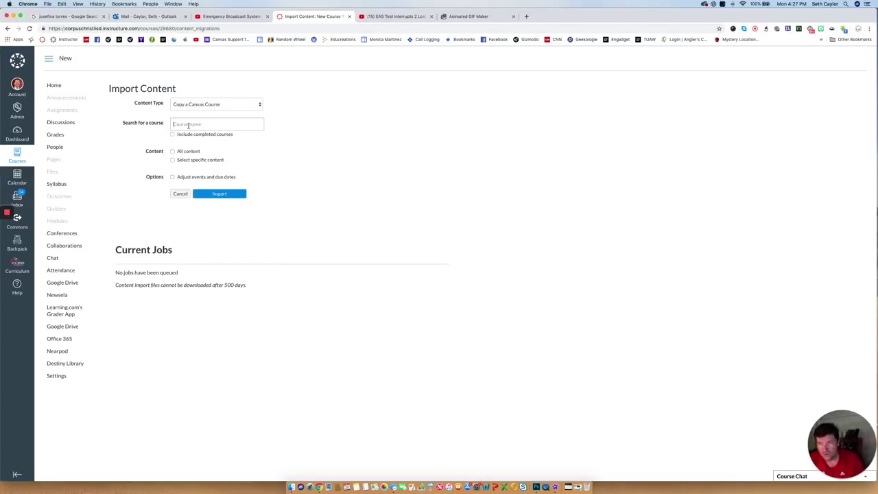
pyautogui.write('e')
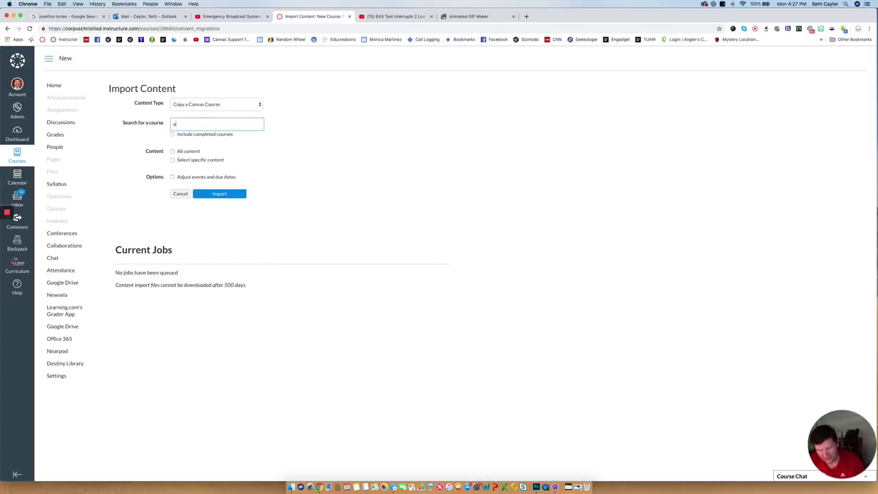
pyautogui.write('merging')
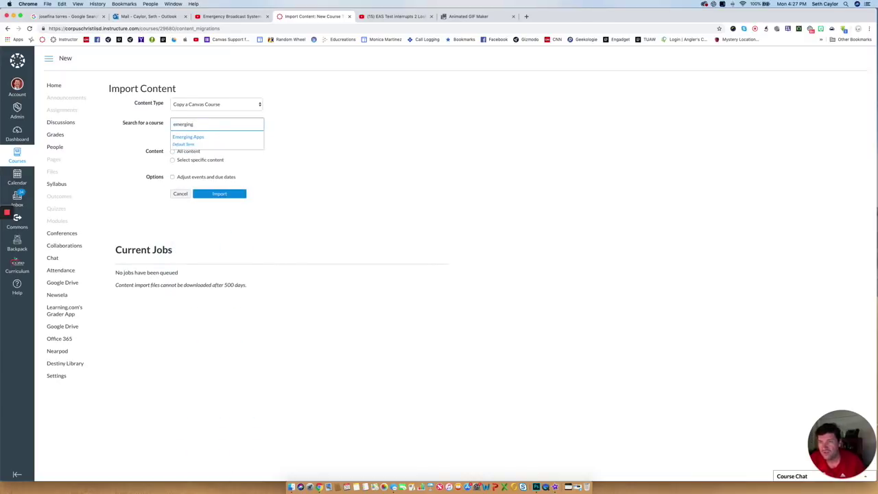
pyautogui.press('BackSpace')
pyautogui.press('BackSpace')
pyautogui.press('BackSpace')
pyautogui.press('BackSpace')
pyautogui.write('em')
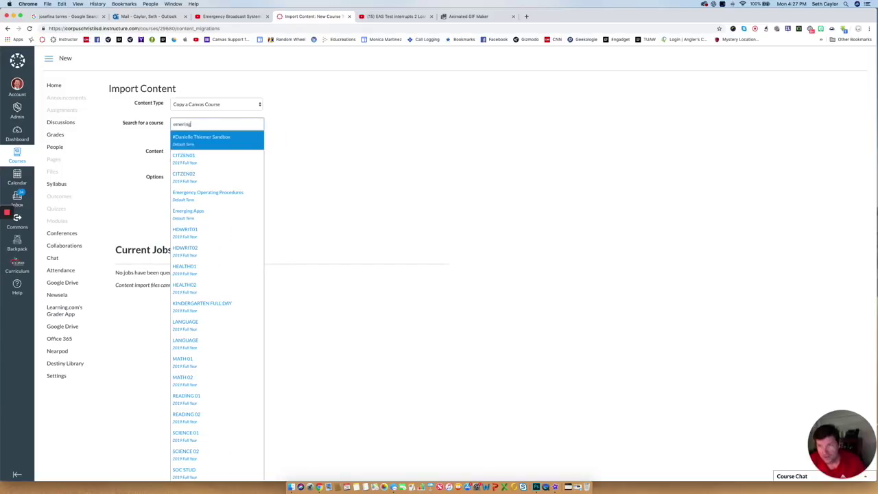
pyautogui.press('BackSpace')
pyautogui.press('BackSpace')
pyautogui.press('BackSpace')
pyautogui.press('BackSpace')
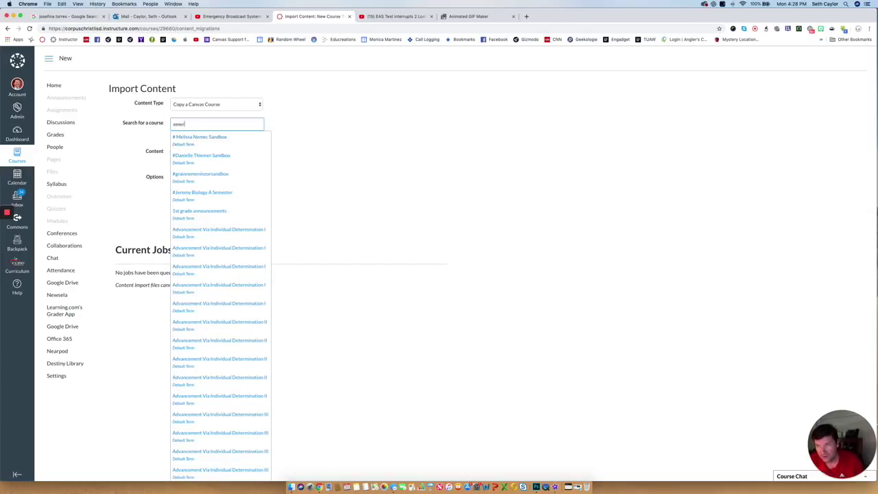
pyautogui.write('ing')
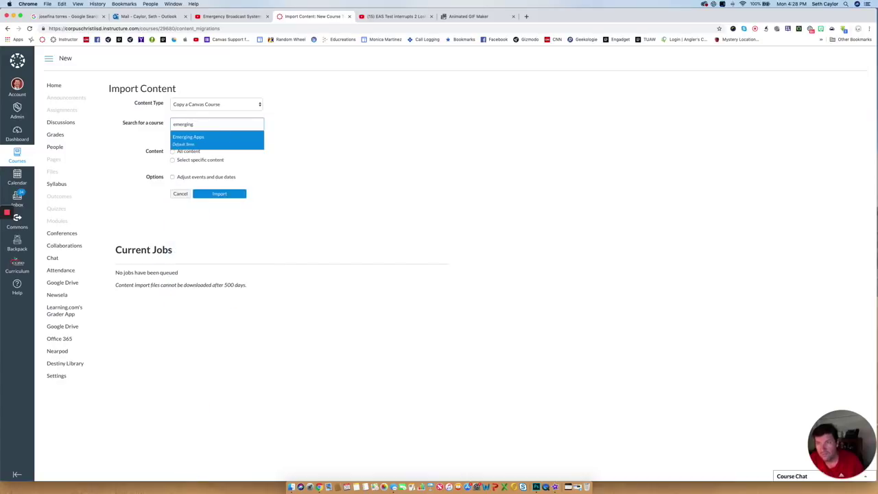
pyautogui.click(185, 139)
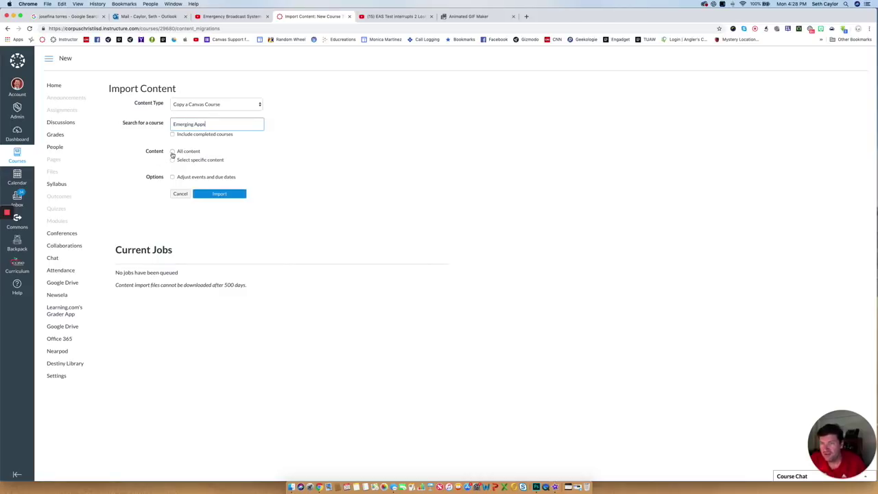
# - Import all content from the source course, leaving events and due dates unadjusted
pyautogui.click(173, 152)
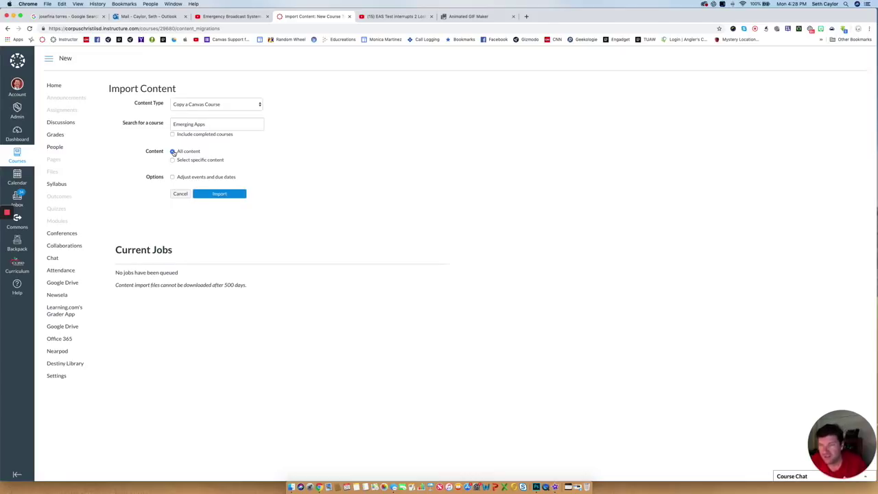
pyautogui.click(173, 159)
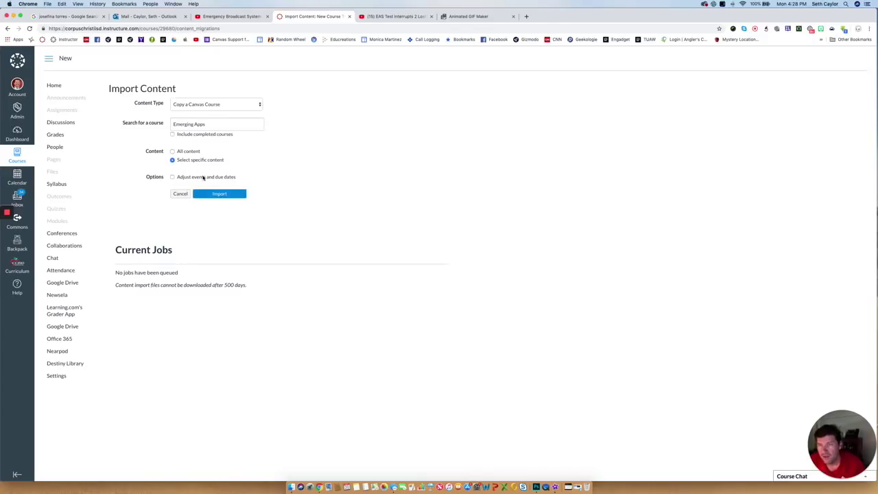
pyautogui.click(173, 153)
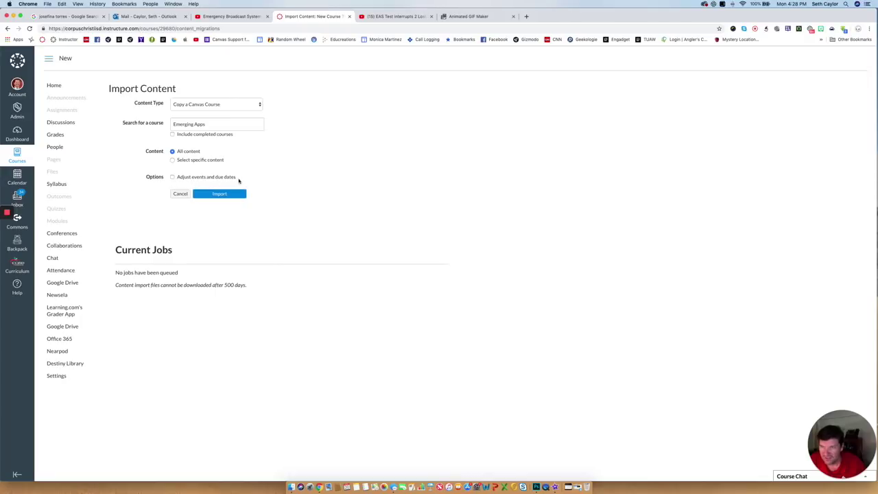
pyautogui.click(173, 178)
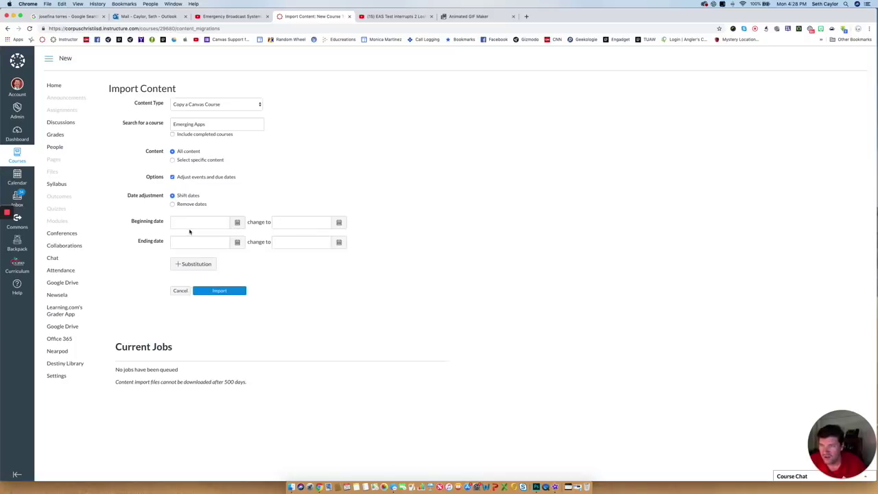
pyautogui.click(173, 177)
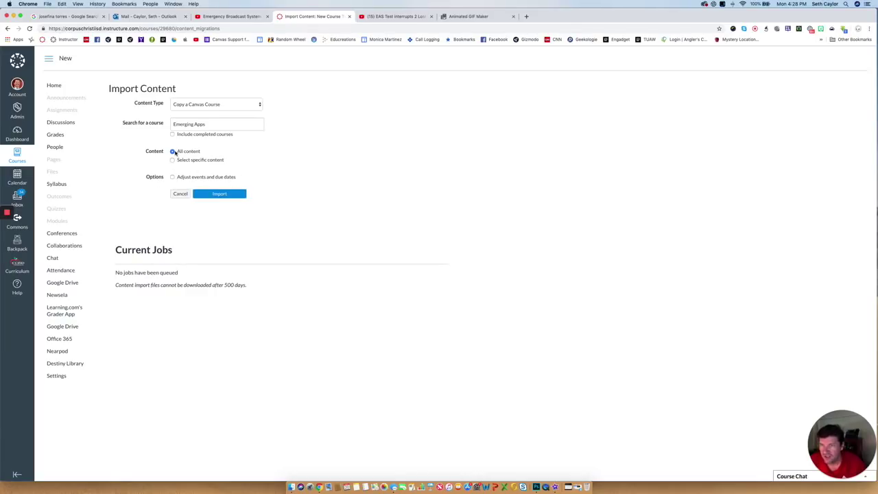
pyautogui.click(219, 194)
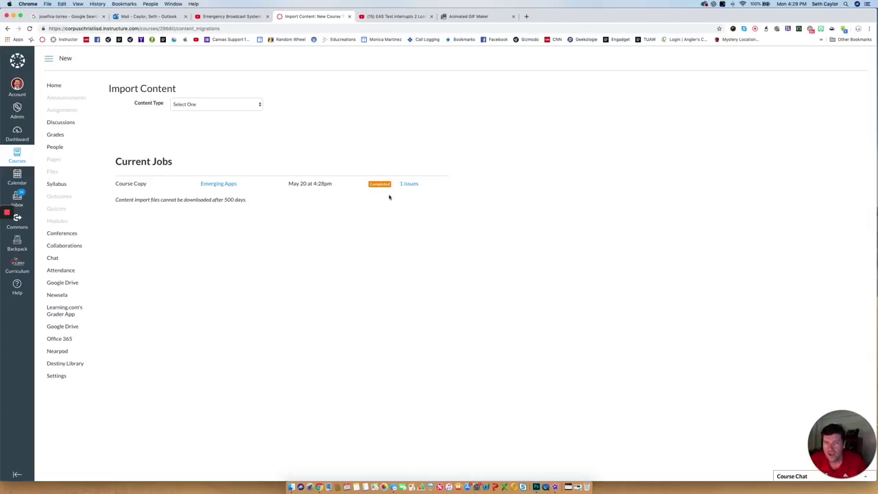
# - Check the issue reported for the course copy job and review the imported modules on the New Course Tile course's home page
pyautogui.click(408, 185)
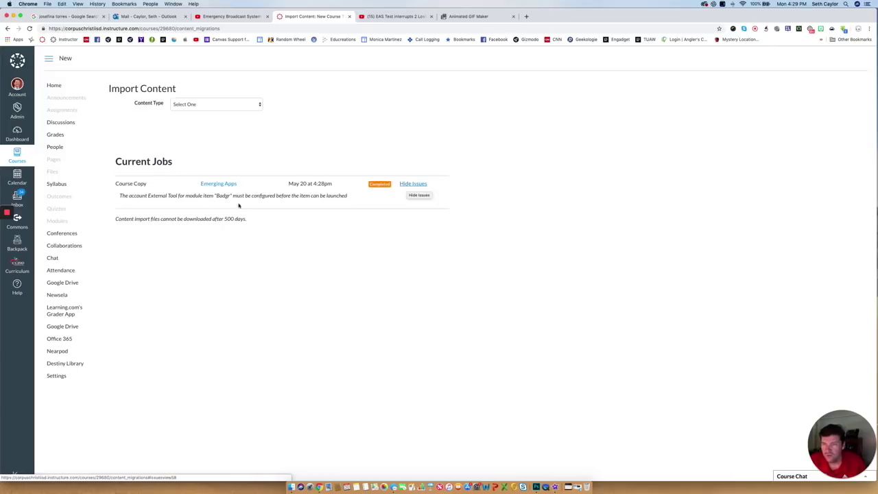
pyautogui.click(416, 185)
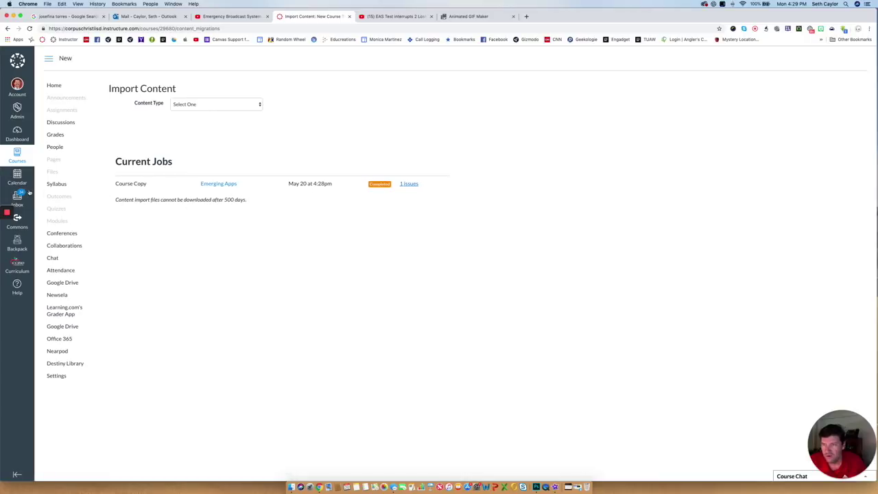
pyautogui.click(15, 135)
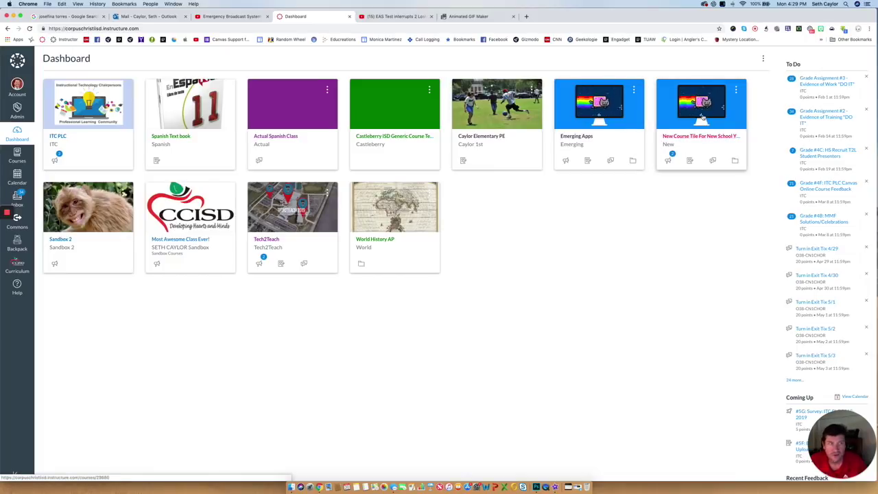
pyautogui.click(697, 135)
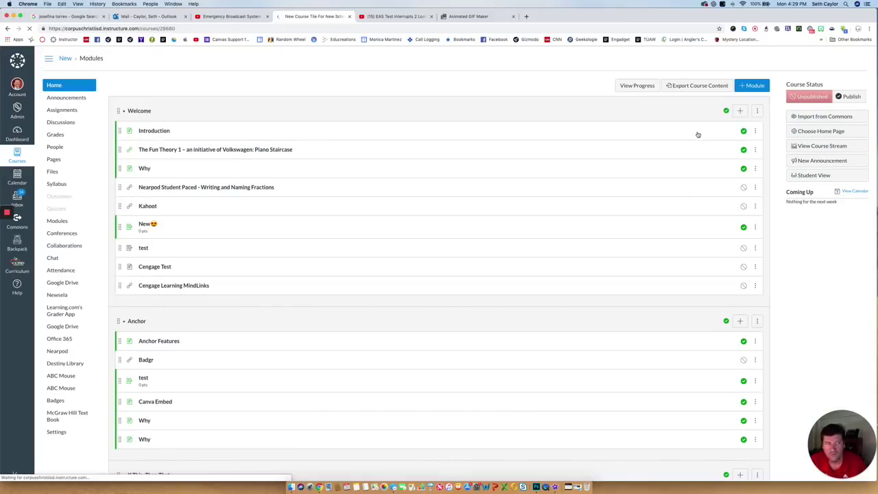
pyautogui.scroll(-5, 400, 244)
pyautogui.scroll(5, 400, 244)
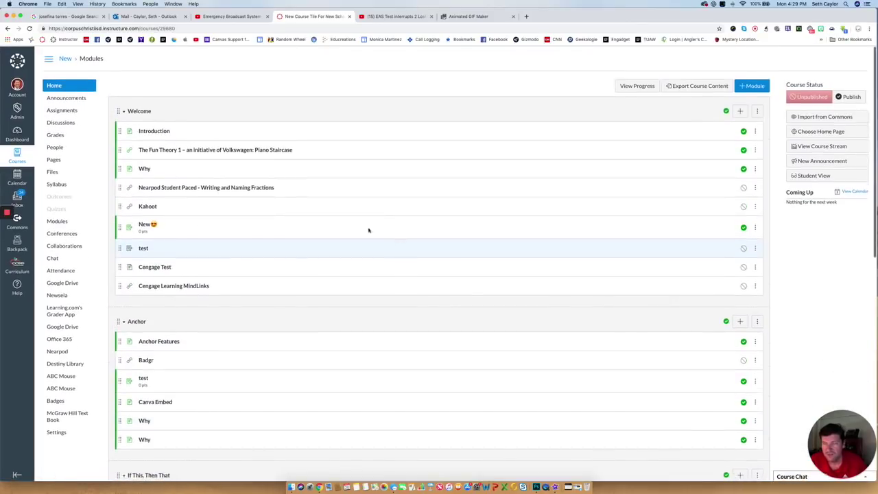